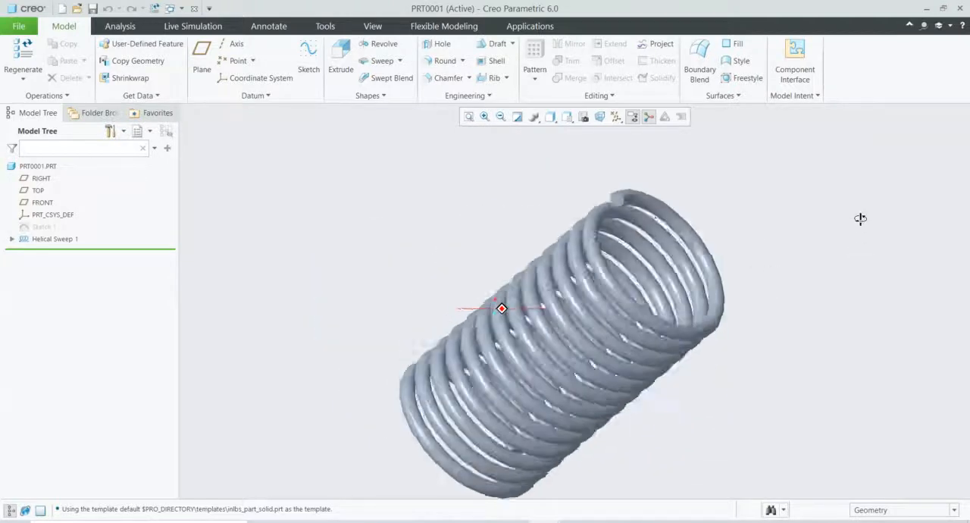
Step: Check the spring reference image, switch to part PRT0012 in Creo and start a sketch on the TOP plane, viewed square-on
key("alt+Tab")
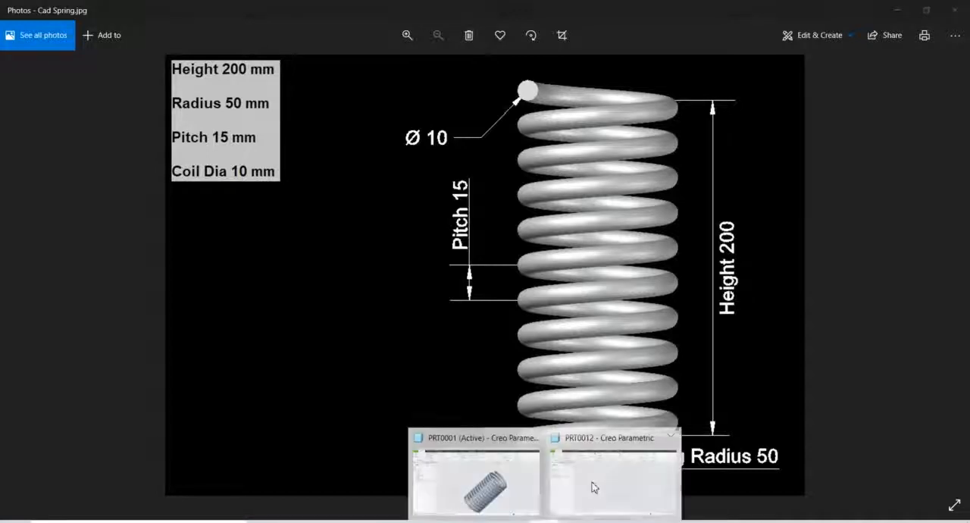
left_click(589, 488)
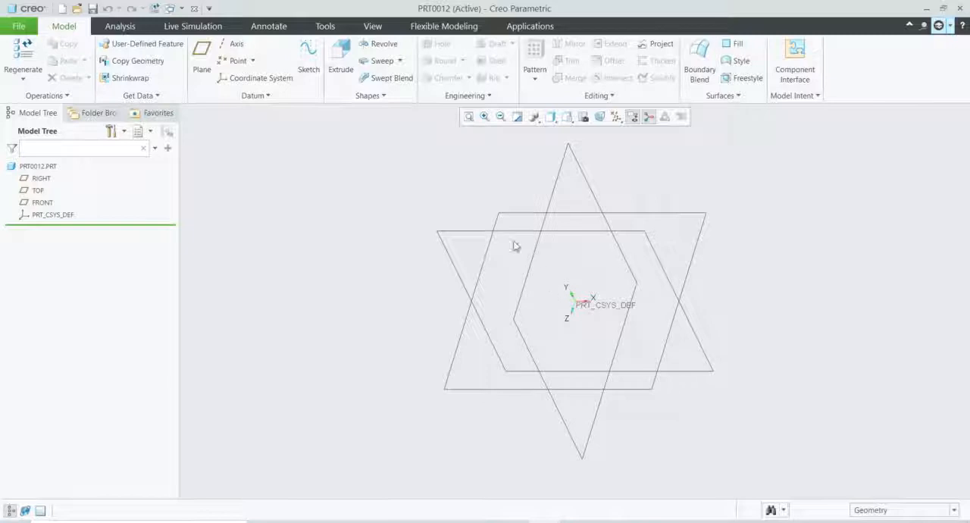
left_click(510, 216)
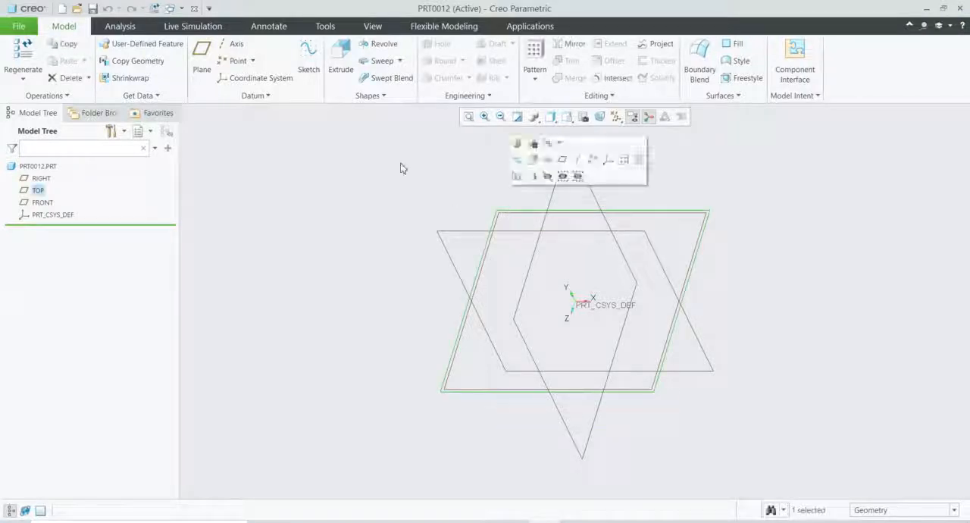
left_click(310, 65)
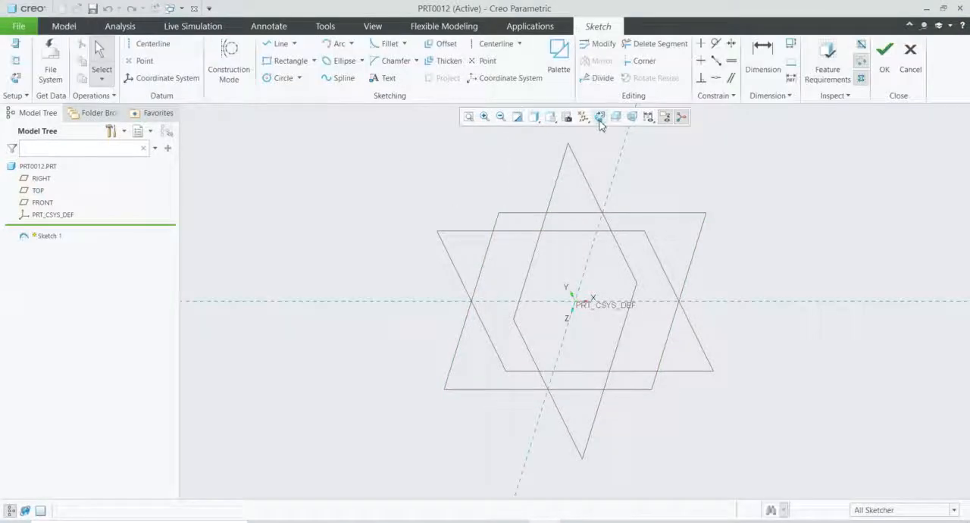
left_click(599, 118)
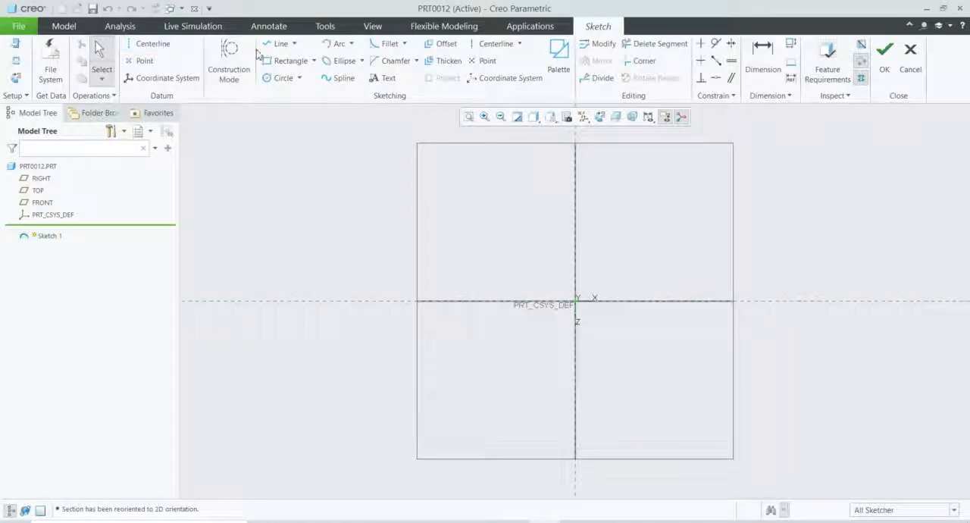
Step: Sketch a vertical line about 170 long, above the horizontal reference and about 138 left of the vertical reference
left_click(279, 44)
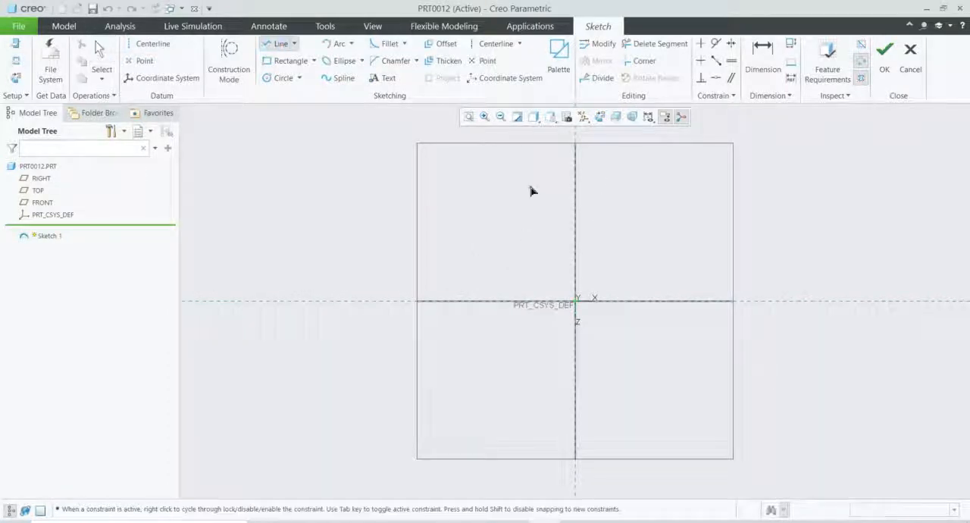
left_click(489, 167)
left_click(491, 272)
middle_click(535, 230)
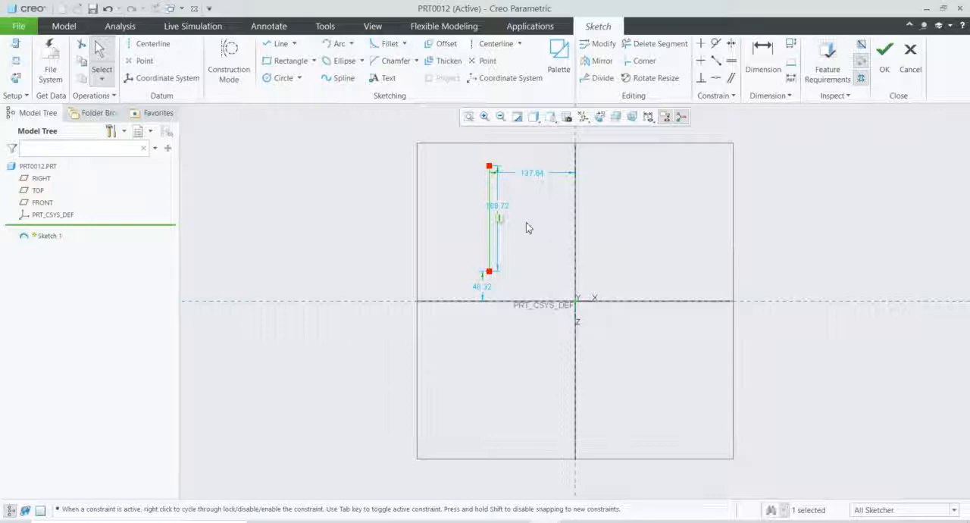
Step: Check the spring height in the reference image and set the vertical line's length to 200
left_click(573, 522)
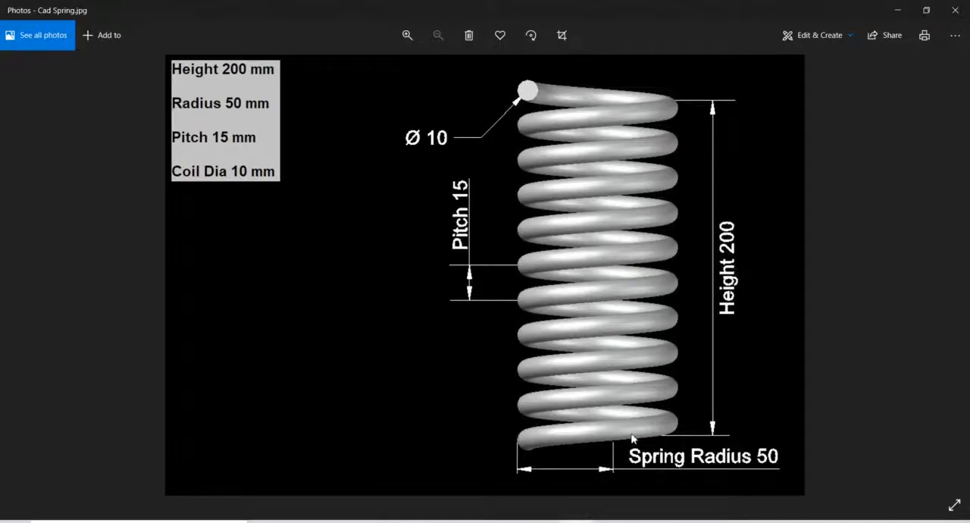
left_click(574, 521)
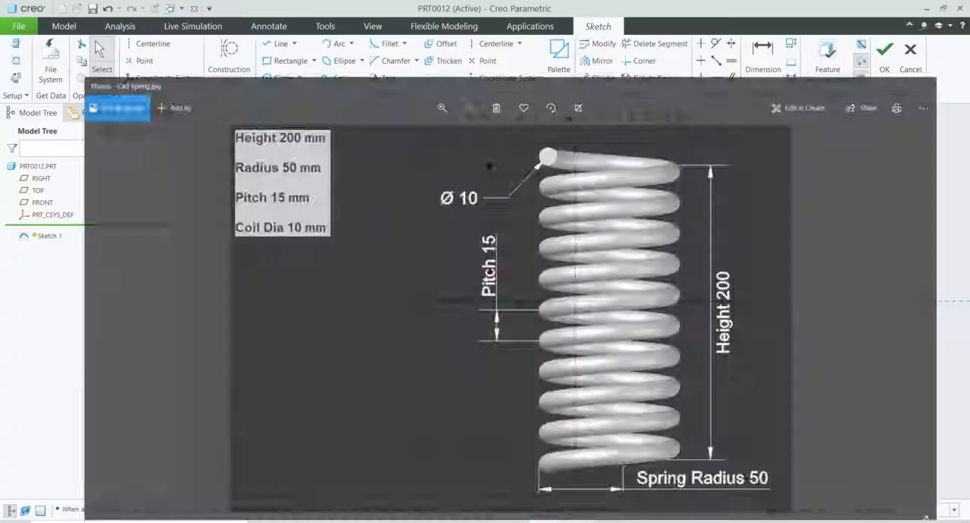
scroll(541, 325, "up", 2)
scroll(533, 226, "down", 2)
double_click(509, 263)
type("200")
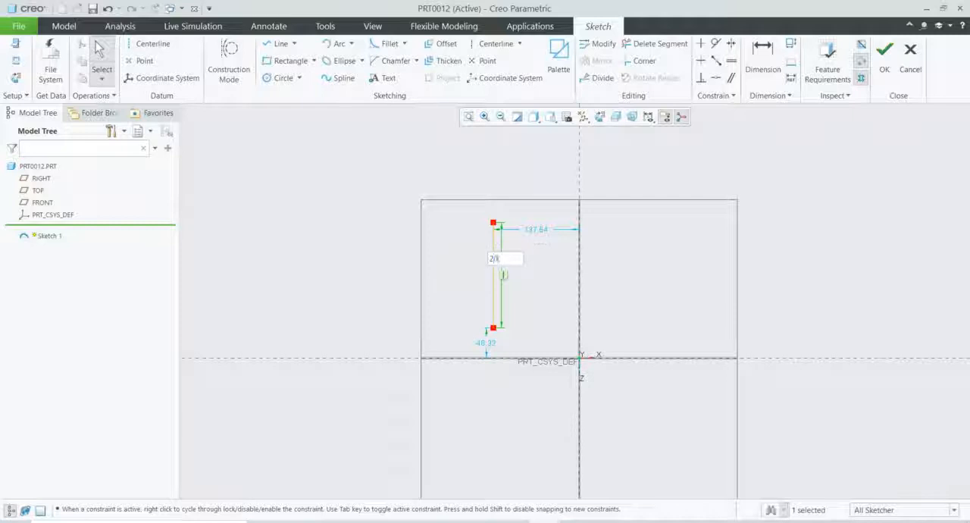
key("Return")
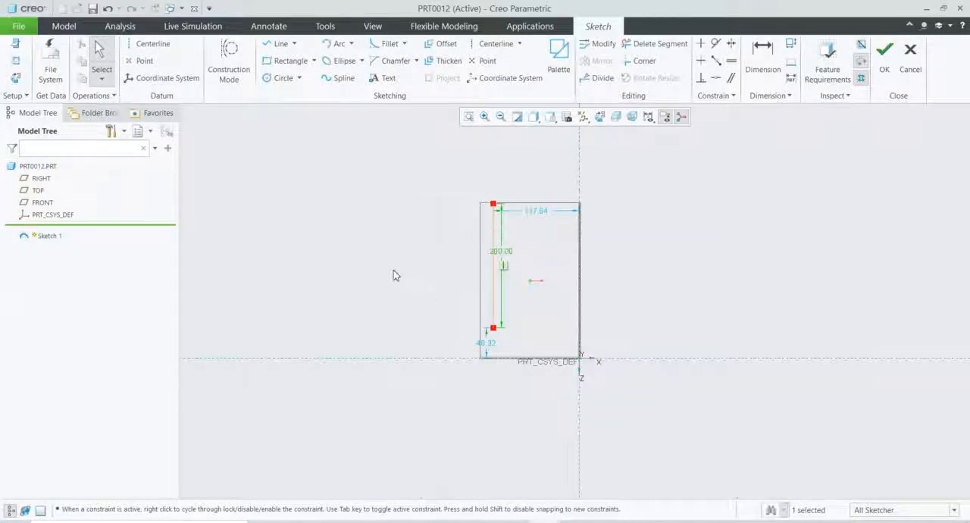
Step: Add a vertical centerline about 83 to the left of the sketched line as the spring axis
left_click(145, 43)
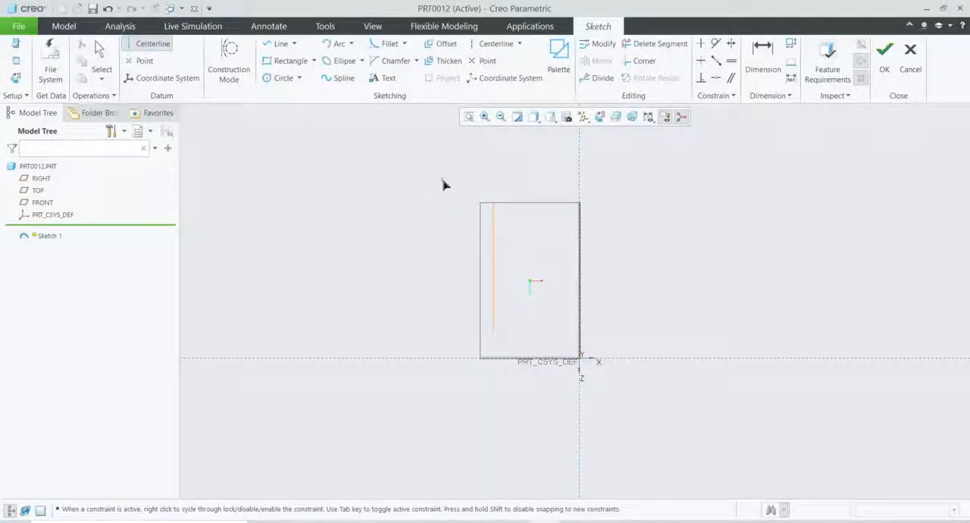
left_click(441, 400)
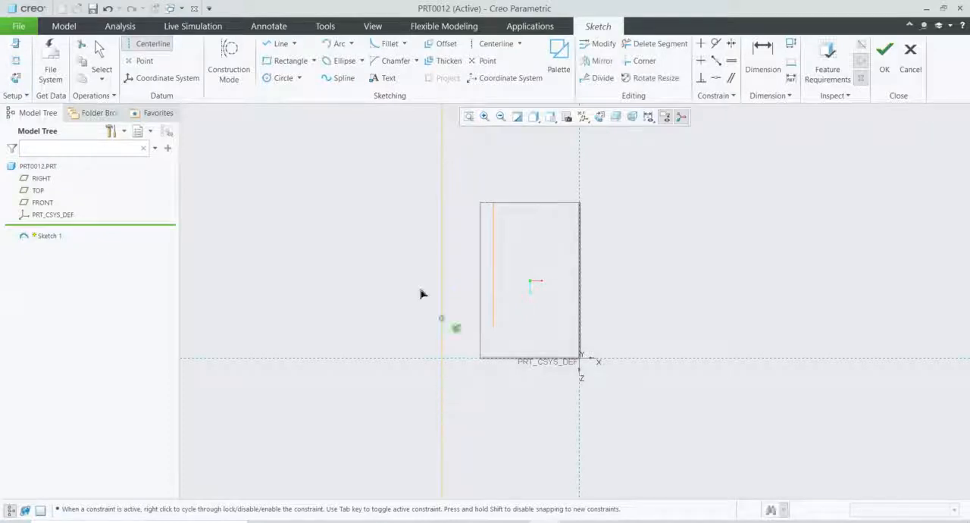
middle_click(413, 282)
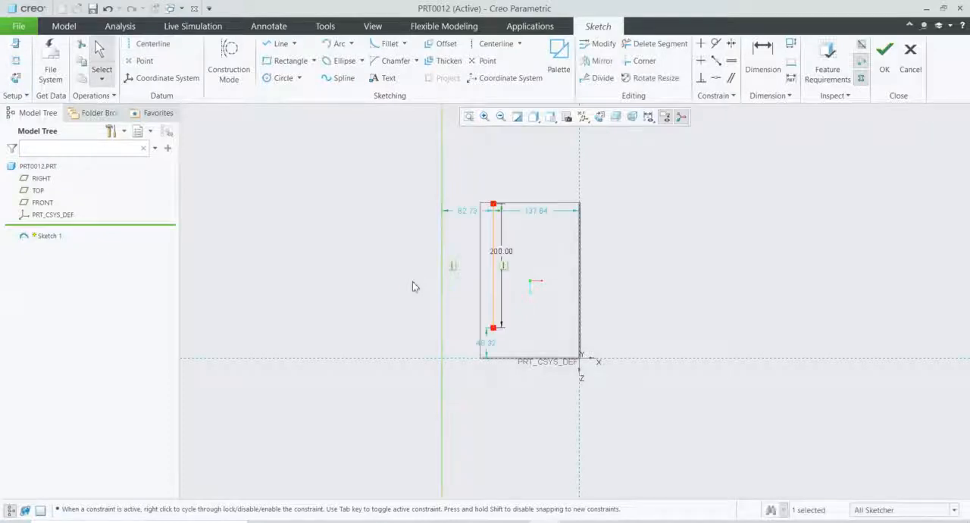
Step: Set the distance between the centerline and the vertical line to 50 and finish the sketch
double_click(468, 214)
type("50")
key("Return")
scroll(421, 377, "up", 3)
scroll(395, 337, "down", 4)
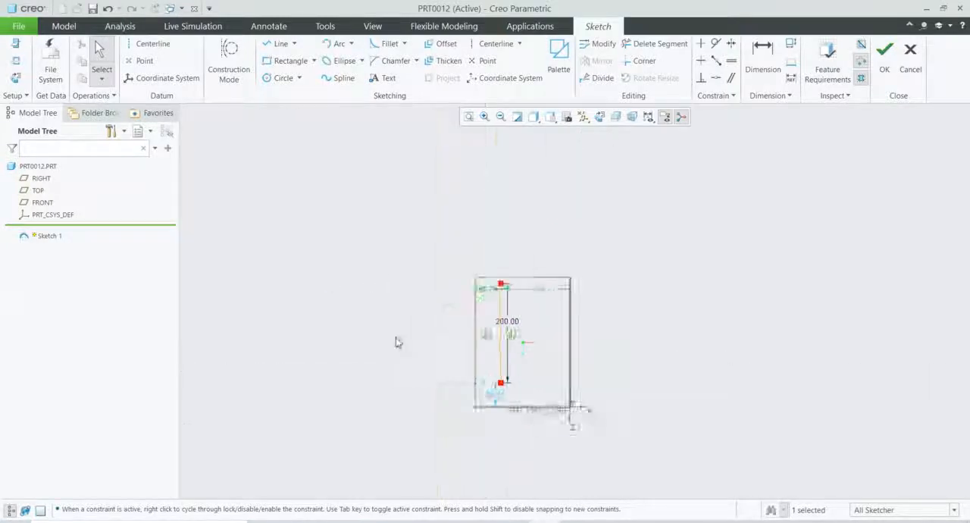
scroll(591, 370, "down", 1)
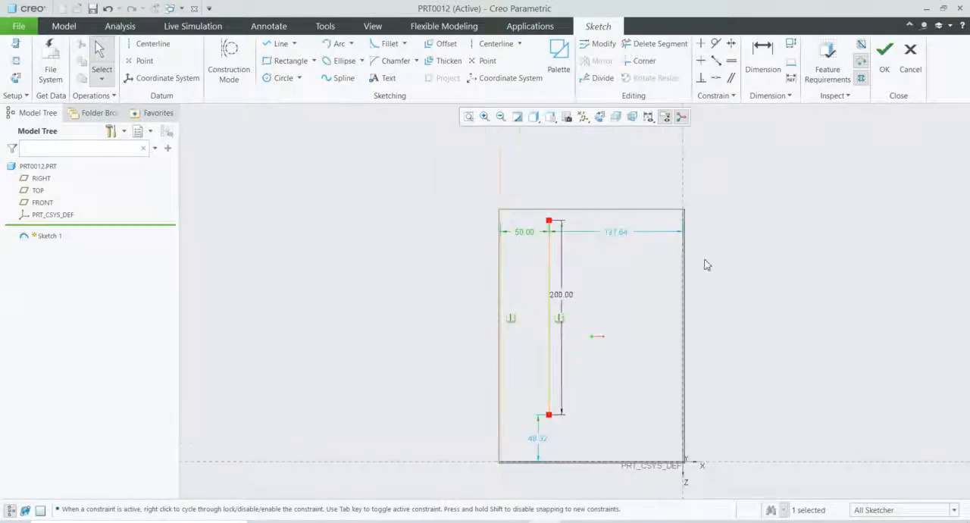
left_click(884, 53)
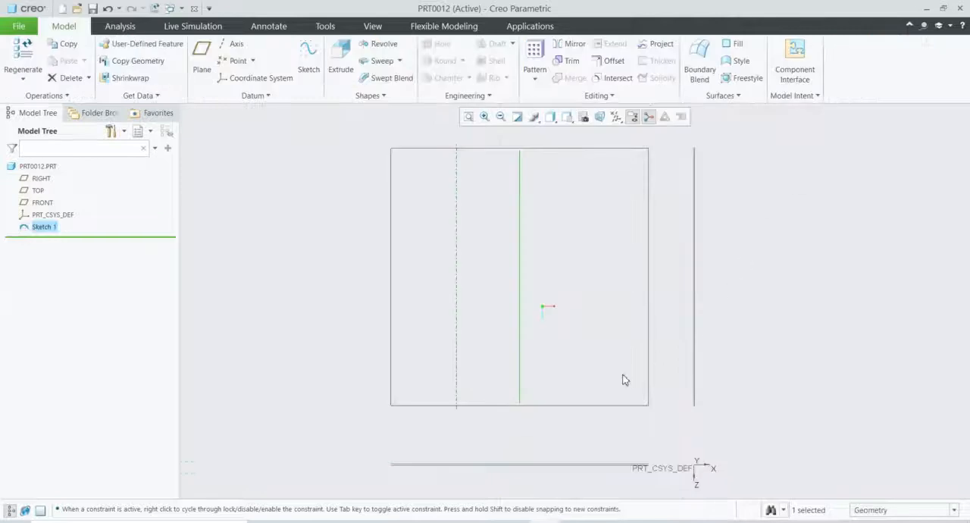
Step: Start a solid Helical Sweep along the sketched line and set its pitch to 15
middle_click_drag(756, 204, 753, 244)
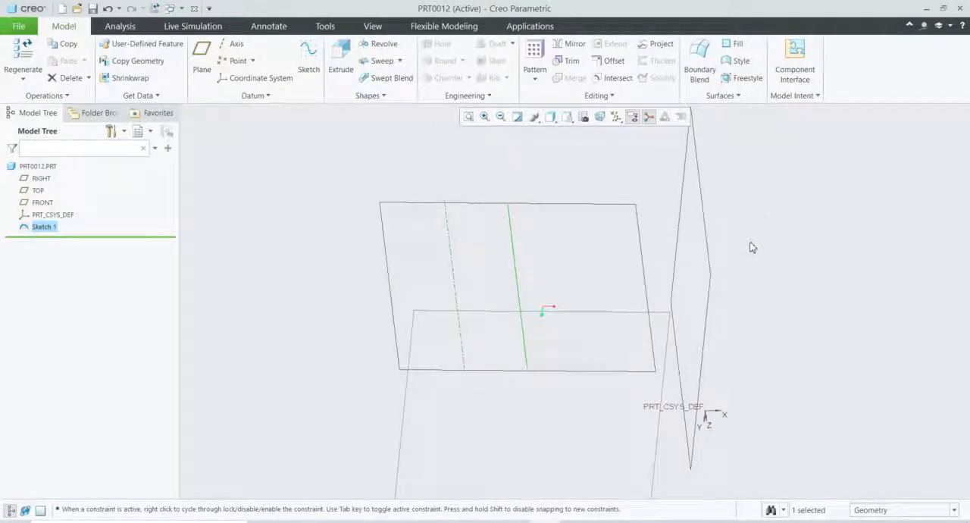
scroll(469, 263, "up", 1)
scroll(432, 271, "down", 1)
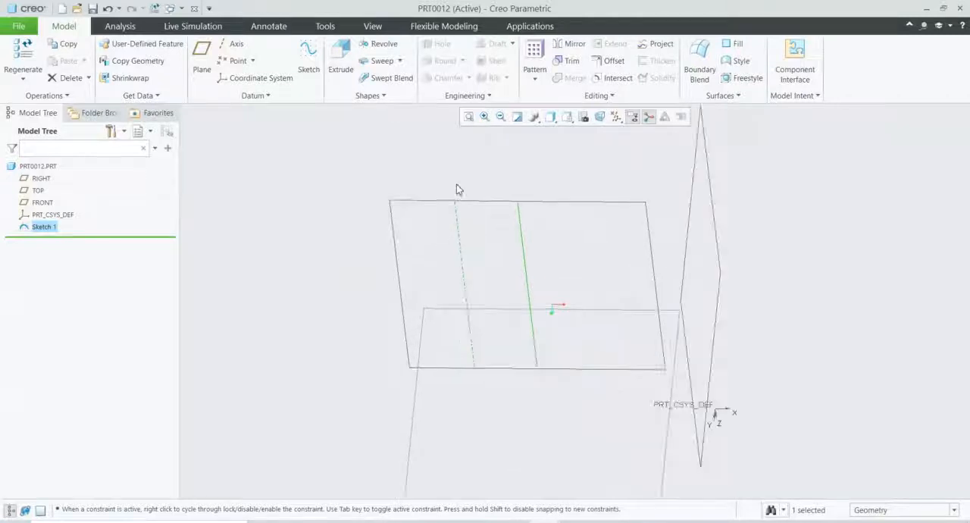
scroll(456, 189, "down", 1)
left_click(399, 61)
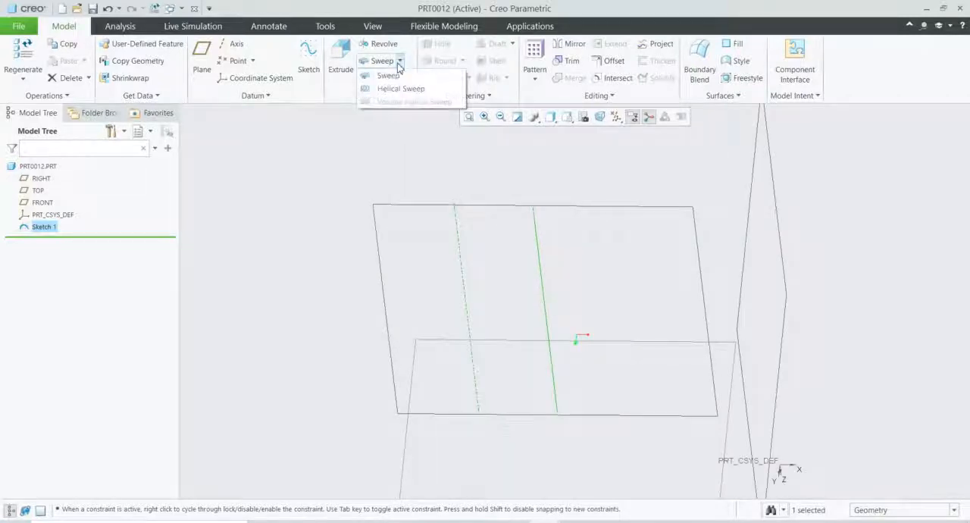
left_click(401, 88)
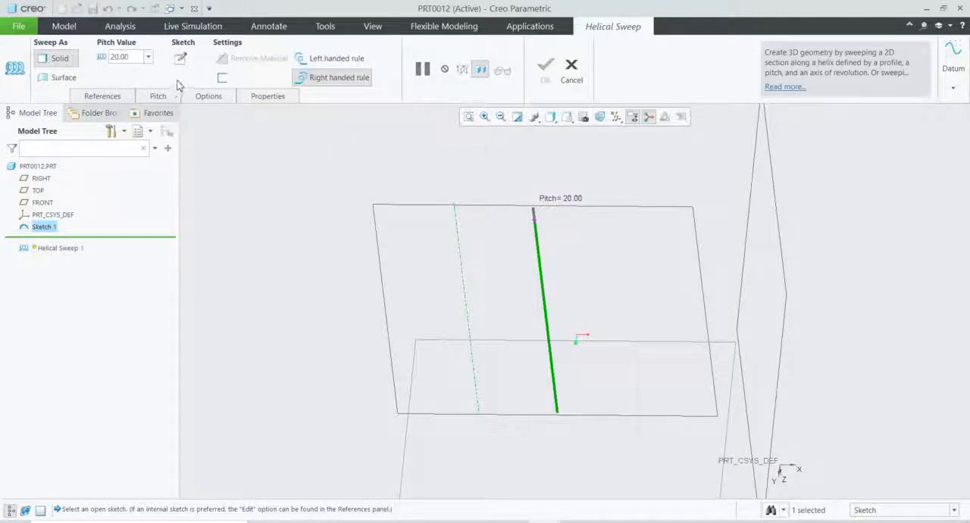
double_click(134, 59)
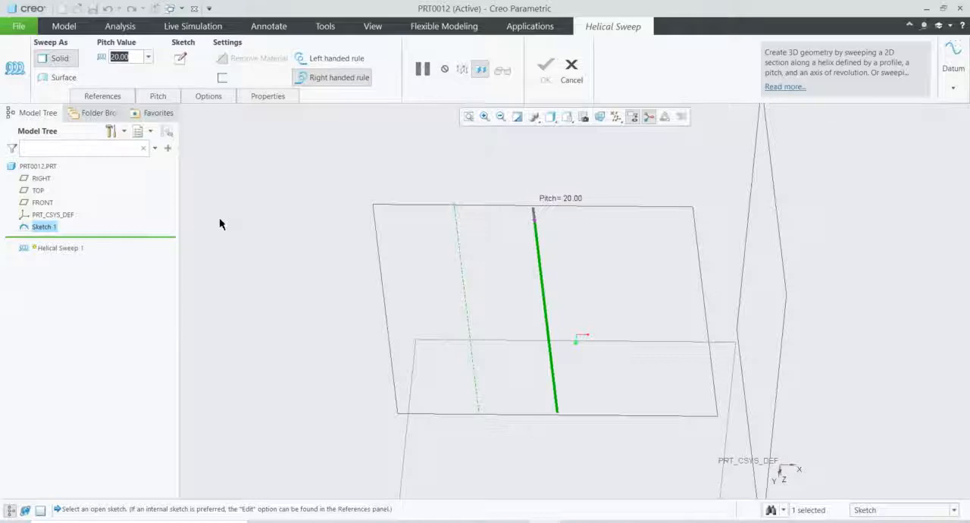
type("15")
key("Return")
Step: Open the sweep's section sketch and draw a circle centered on the start point of the helix profile
left_click(180, 61)
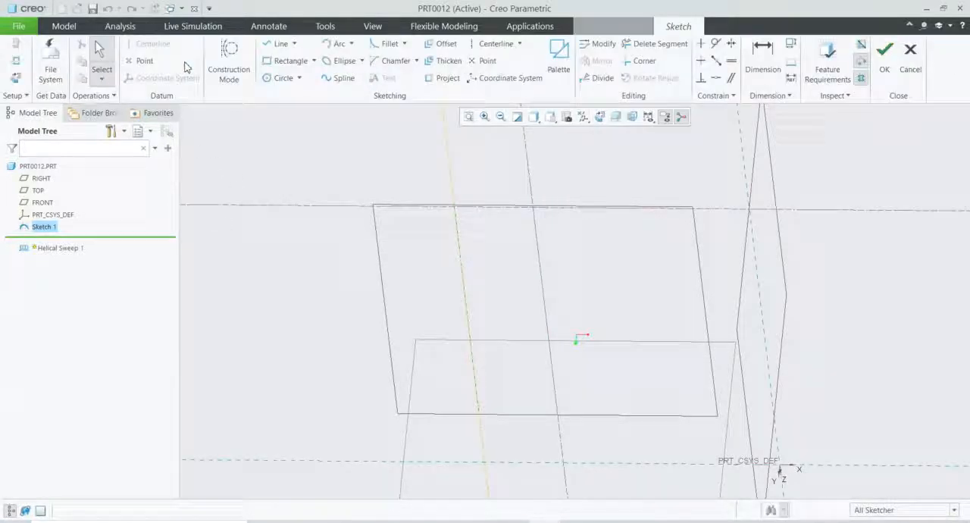
left_click(283, 78)
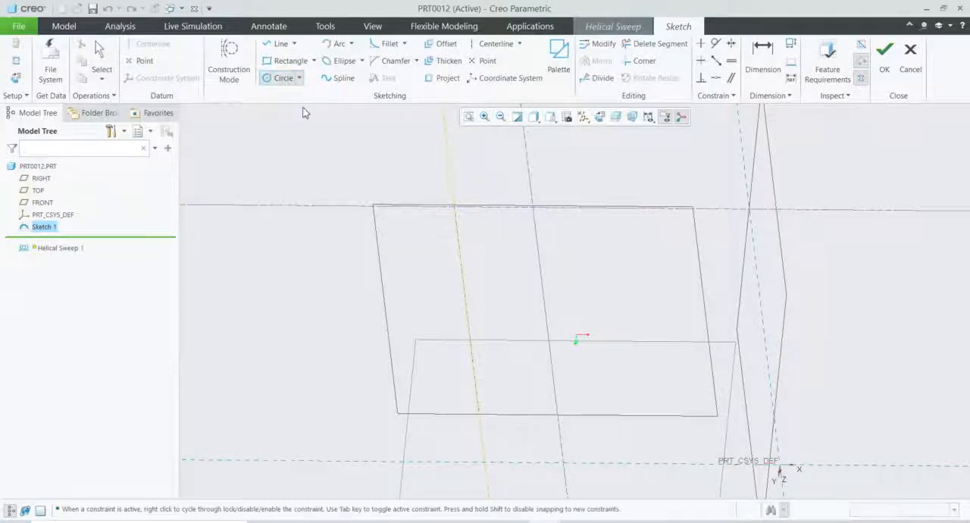
left_click(533, 207)
left_click(544, 202)
middle_click(562, 209)
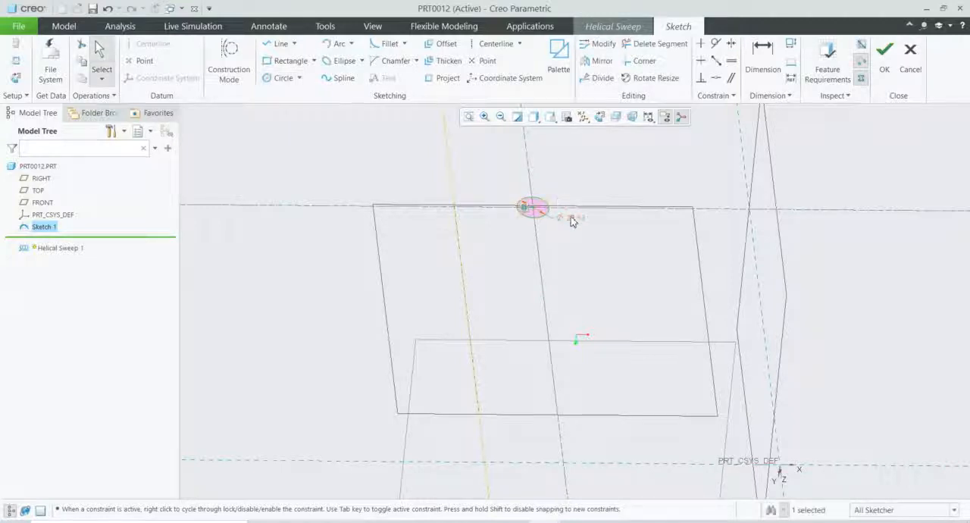
Step: Set the section circle's diameter to 10 and finish the section sketch
double_click(570, 219)
type("10")
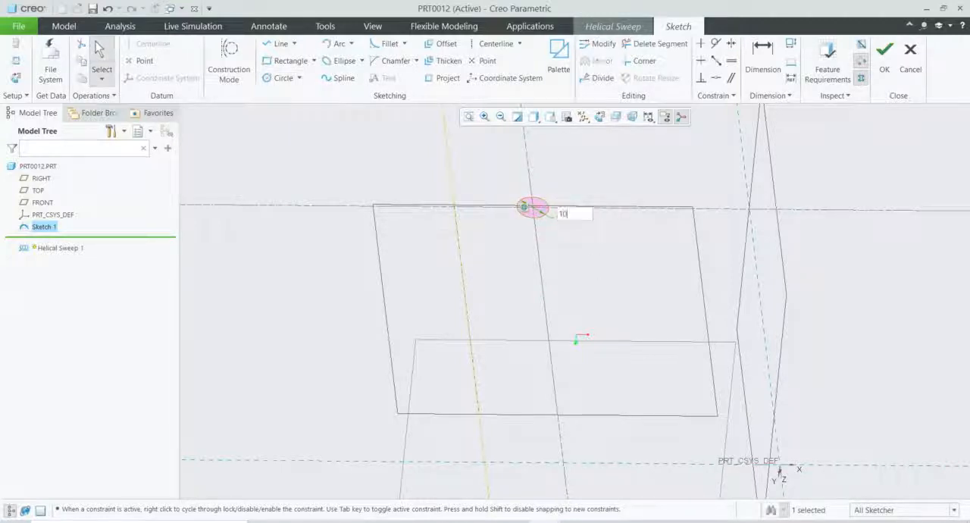
key("Return")
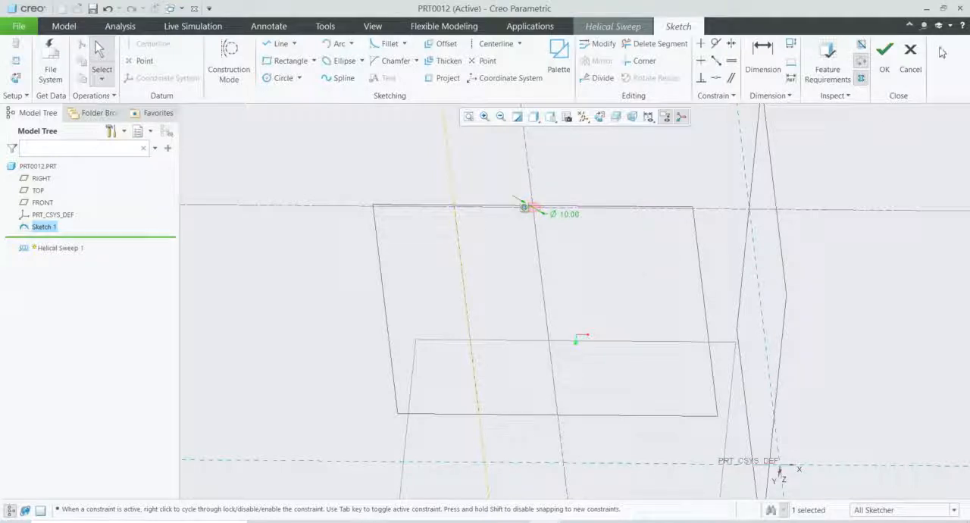
left_click(885, 66)
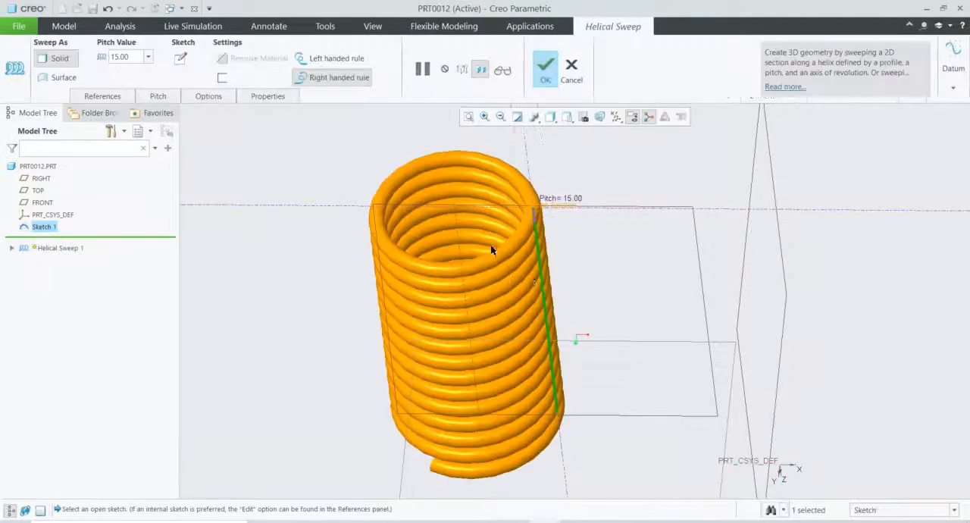
Step: Complete the right-handed helical sweep and inspect the finished spring from several angles
middle_click_drag(392, 255, 533, 283)
left_click(545, 66)
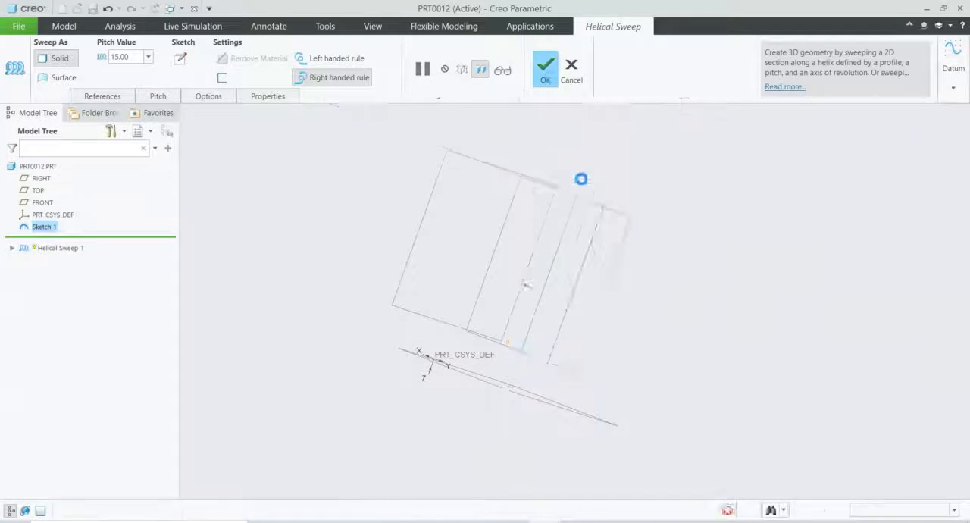
scroll(610, 236, "up", 2)
scroll(610, 239, "down", 2)
middle_click_drag(699, 305, 656, 292)
scroll(649, 287, "down", 1)
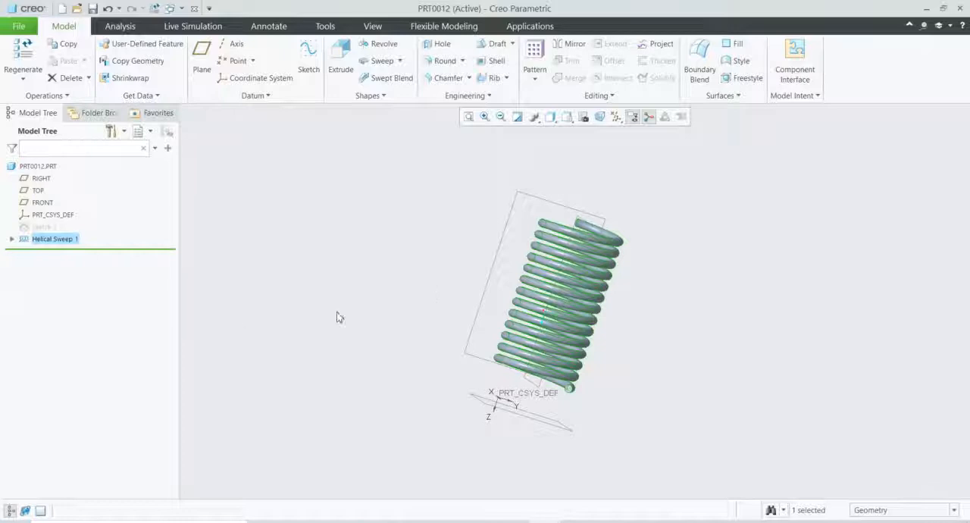
Step: Reopen Sketch 1 for editing and set the vertical line's length to 250
left_click(44, 226)
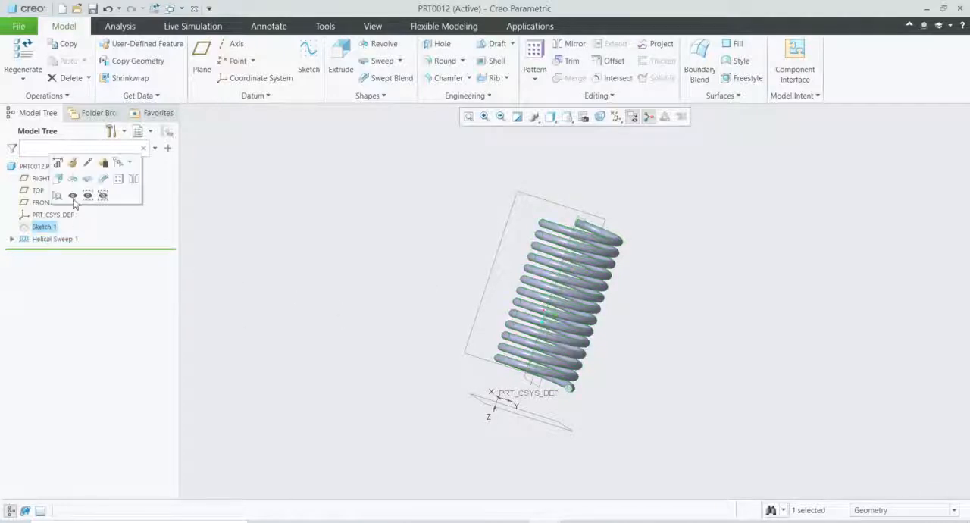
left_click(73, 164)
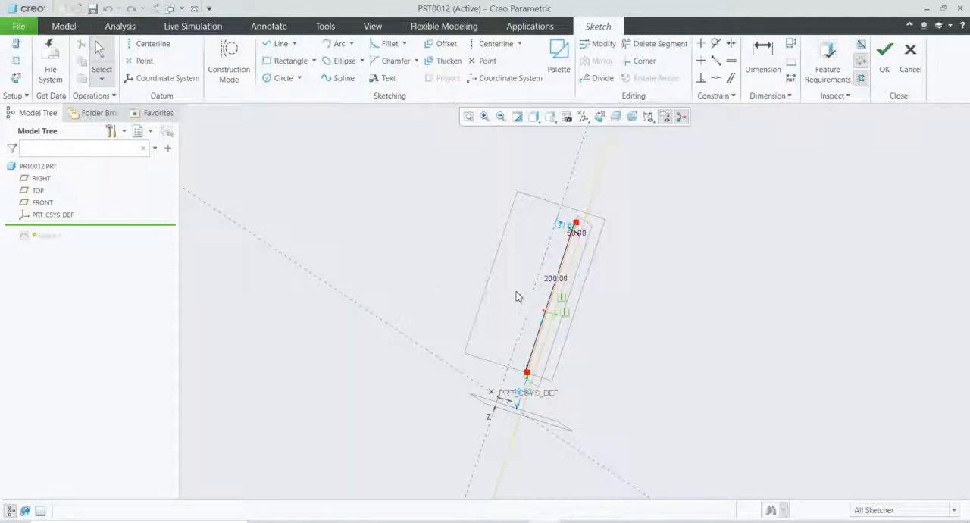
double_click(555, 280)
type("250")
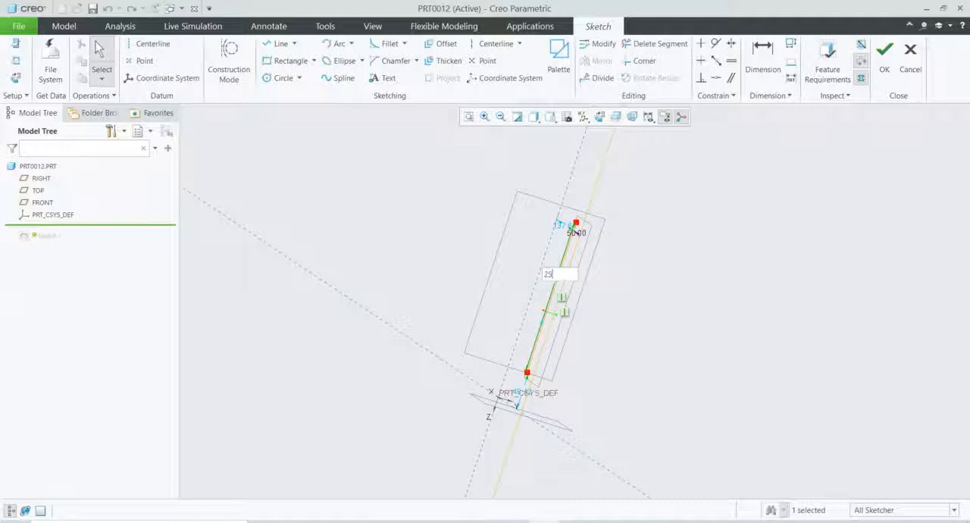
key("Return")
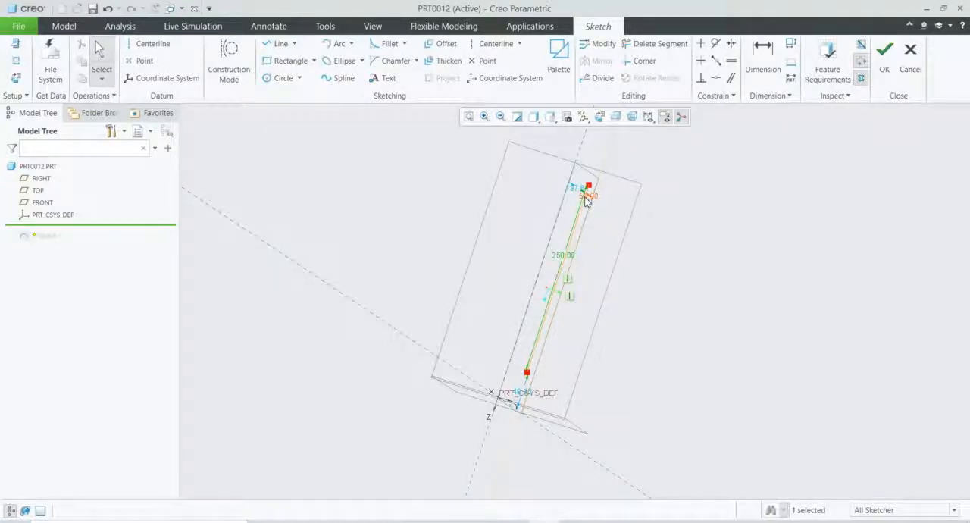
Step: Set the distance between the sketch's vertical line and the axis of revolution to 80 and finish the sketch
middle_click_drag(661, 283, 711, 310)
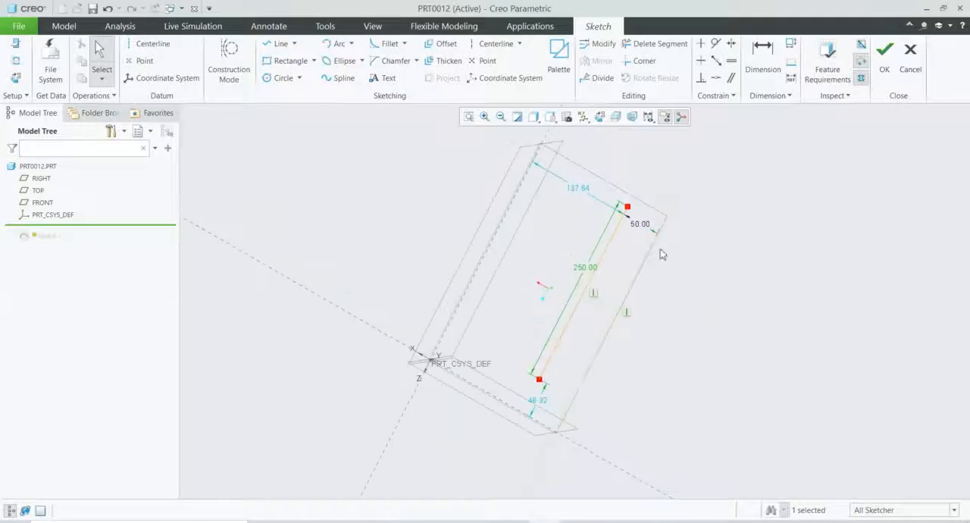
double_click(640, 223)
type("80")
key("Return")
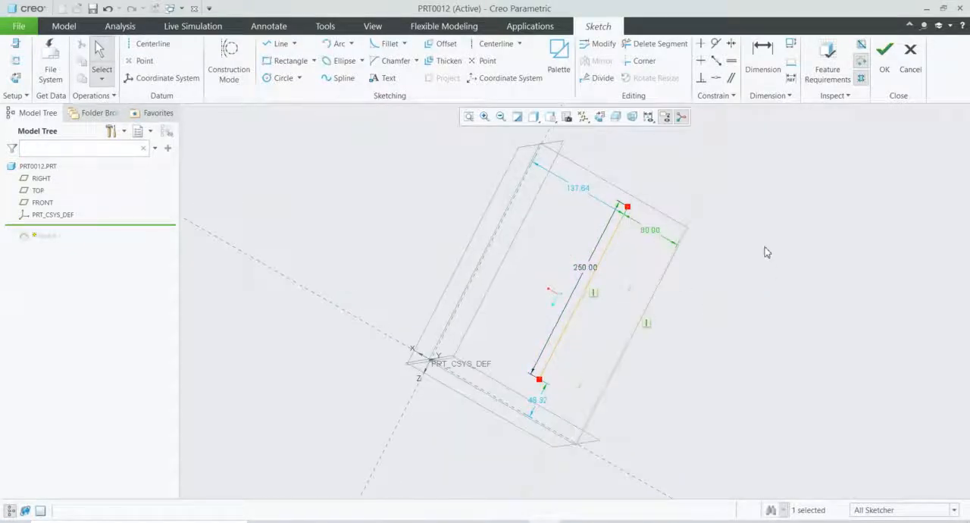
left_click(884, 54)
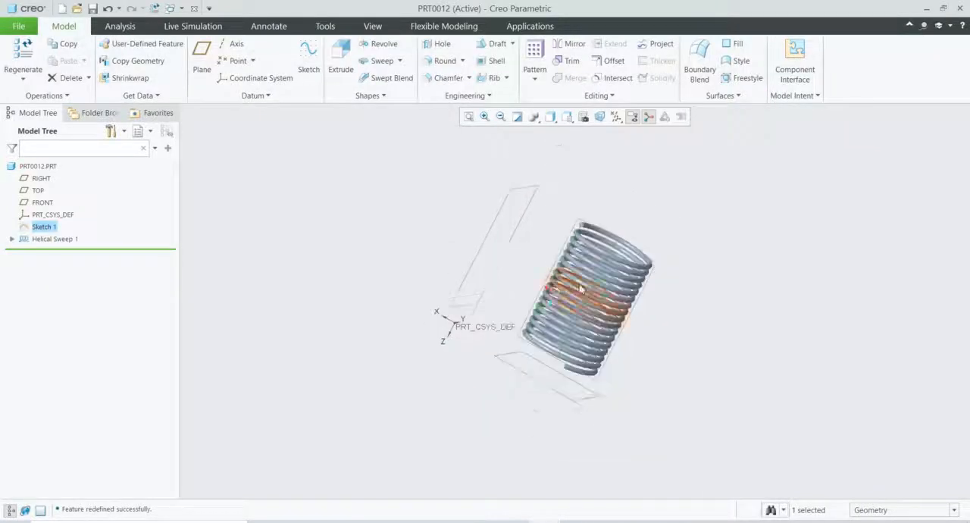
middle_click_drag(744, 345, 719, 289)
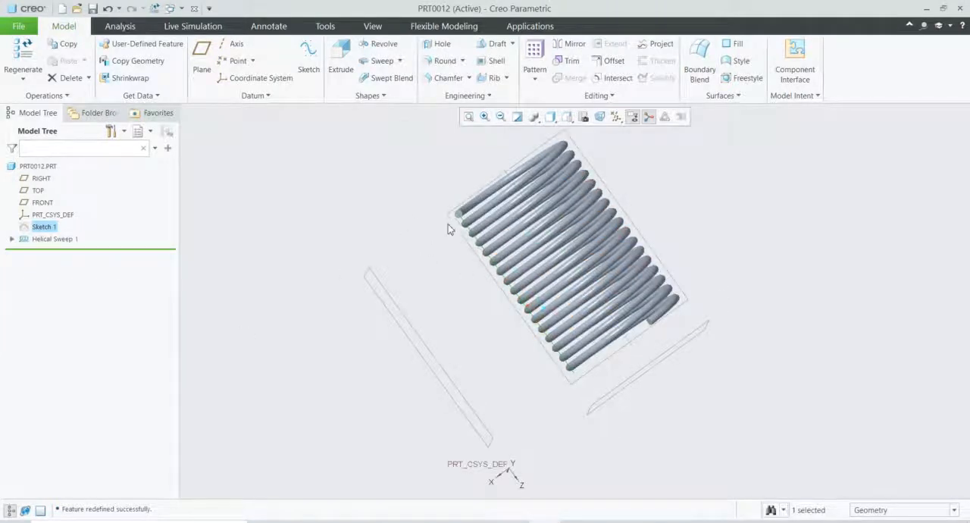
Step: Redefine Helical Sweep 1 and set its pitch value to 25
left_click(54, 239)
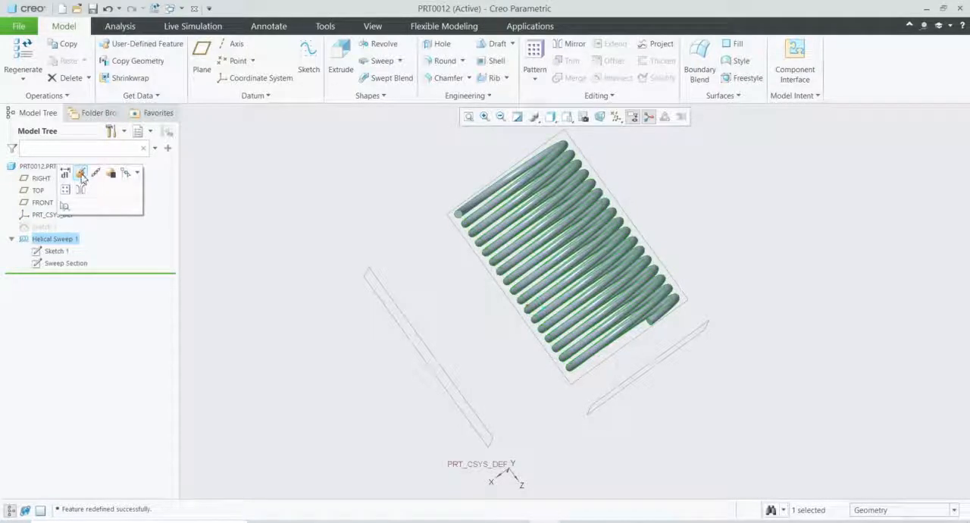
left_click(81, 174)
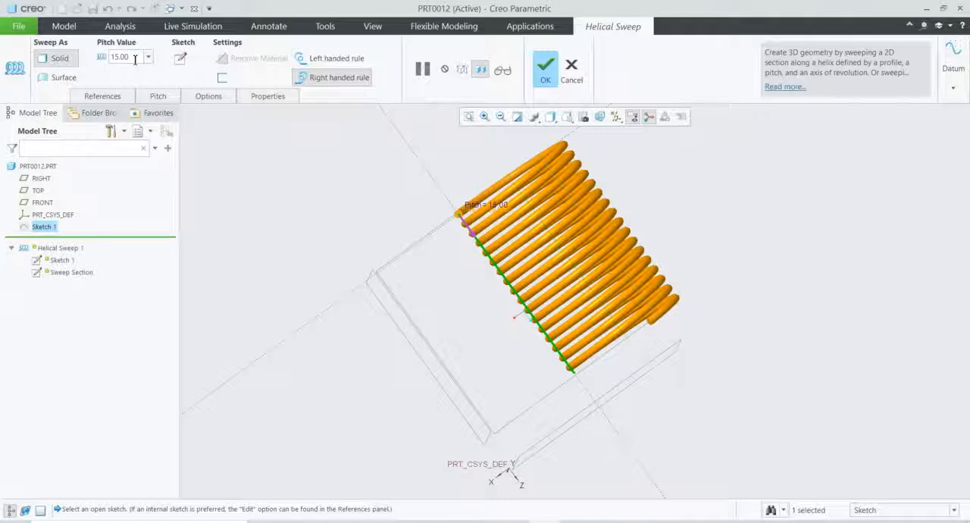
double_click(135, 60)
type("25")
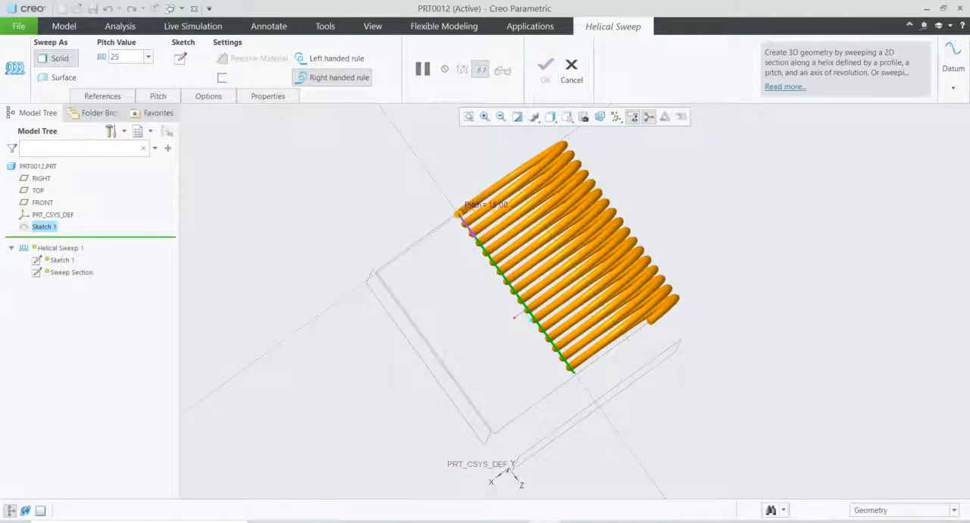
left_click(299, 250)
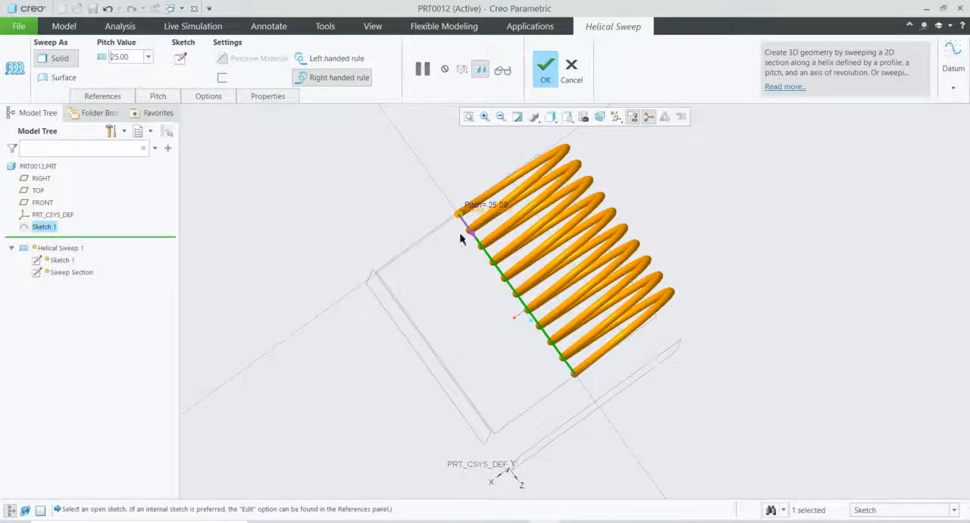
scroll(497, 335, "up", 2)
scroll(566, 261, "down", 2)
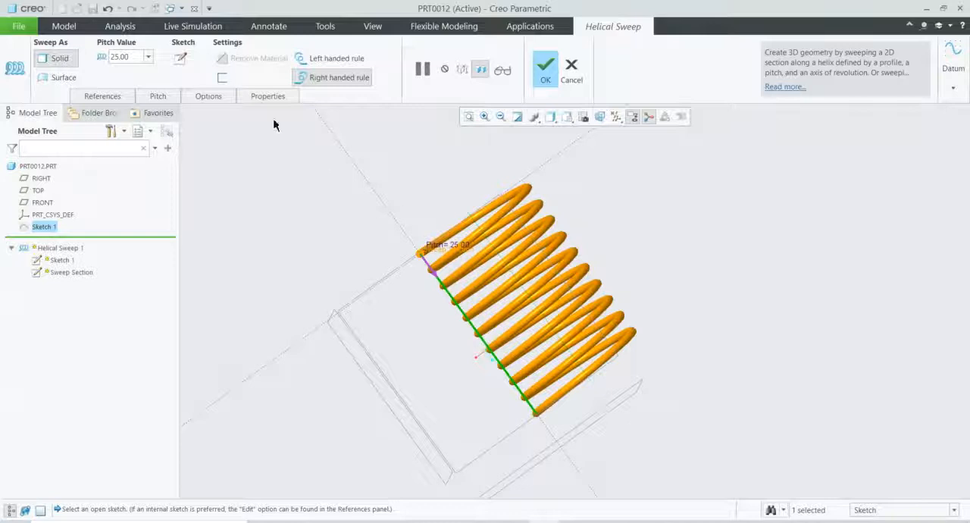
Step: Edit the sweep's section sketch, set the circle's diameter to 20 and finish the section
left_click(179, 64)
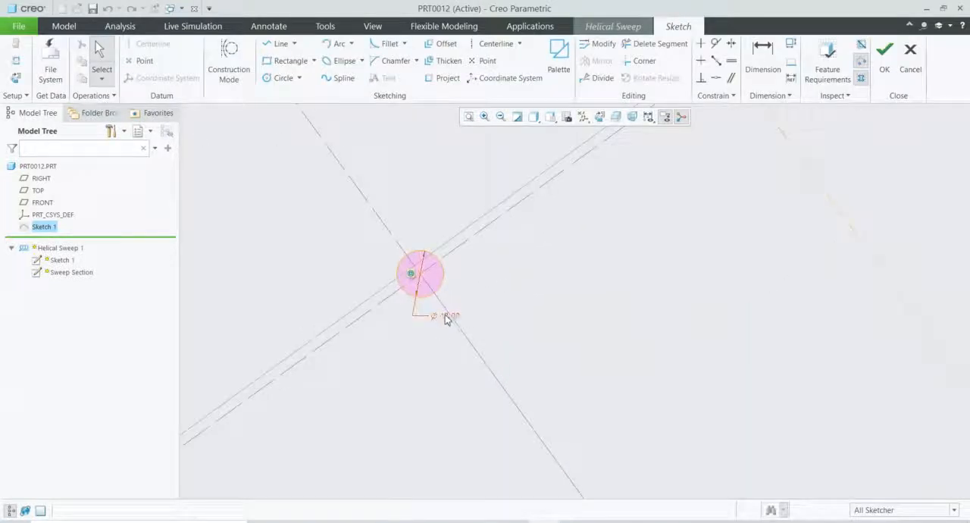
double_click(450, 318)
type("20")
key("Return")
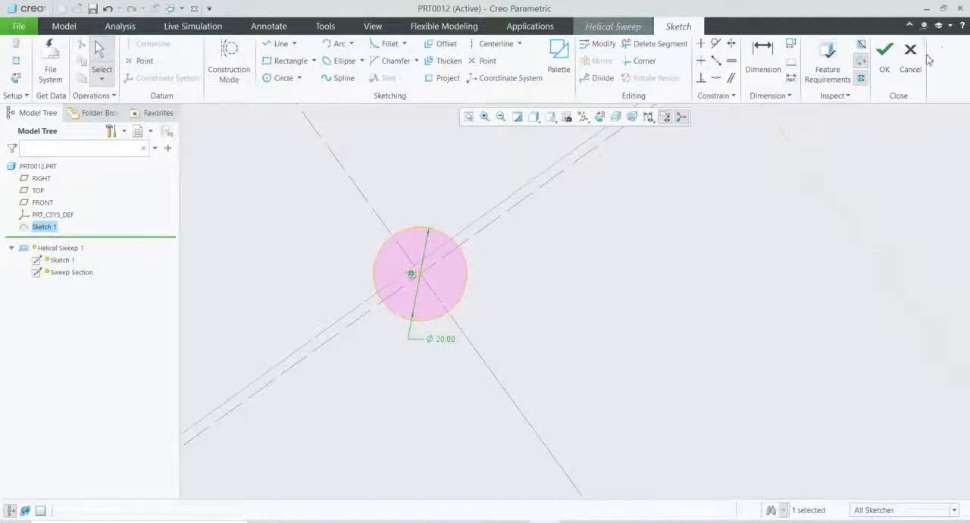
left_click(884, 54)
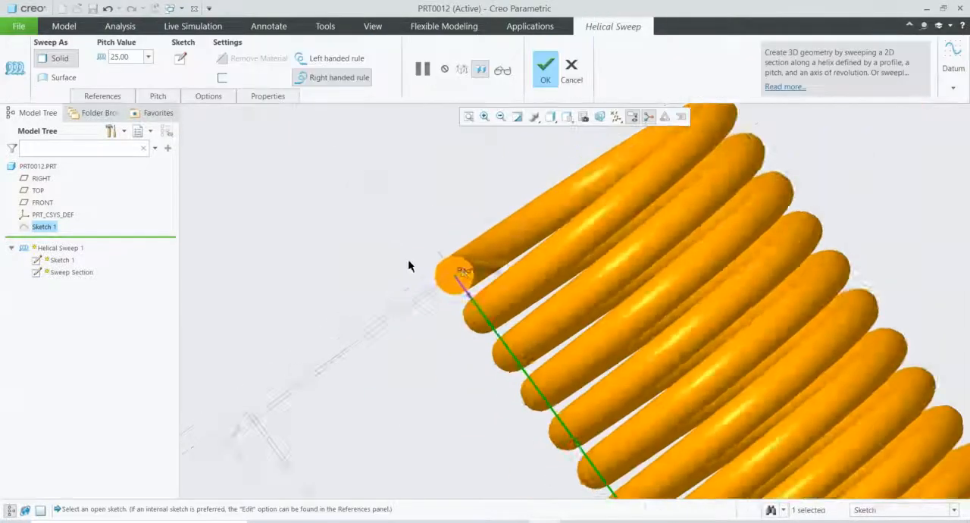
Step: Check the thicker coils in the sweep preview and complete the helical sweep redefinition
middle_click_drag(613, 305, 653, 285)
scroll(399, 449, "up", 4)
scroll(397, 475, "down", 5)
middle_click_drag(425, 462, 448, 411)
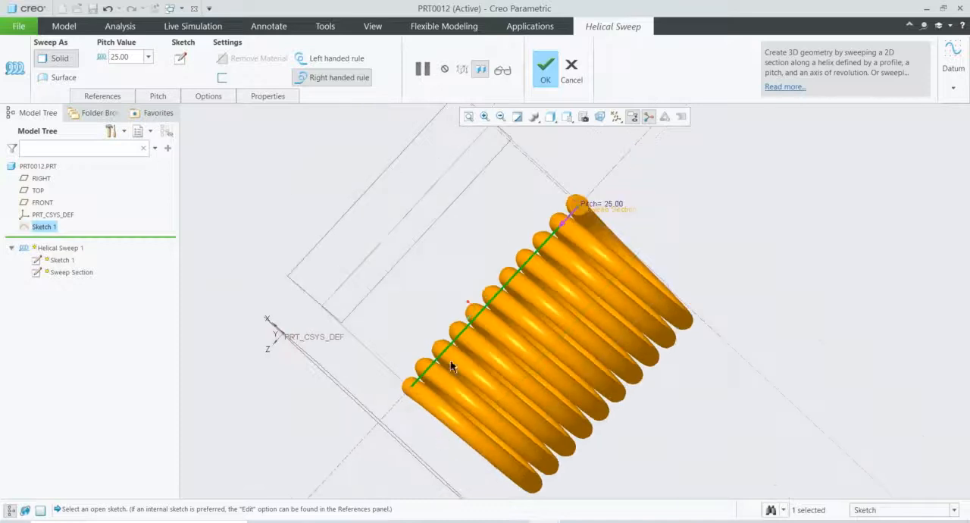
left_click(545, 68)
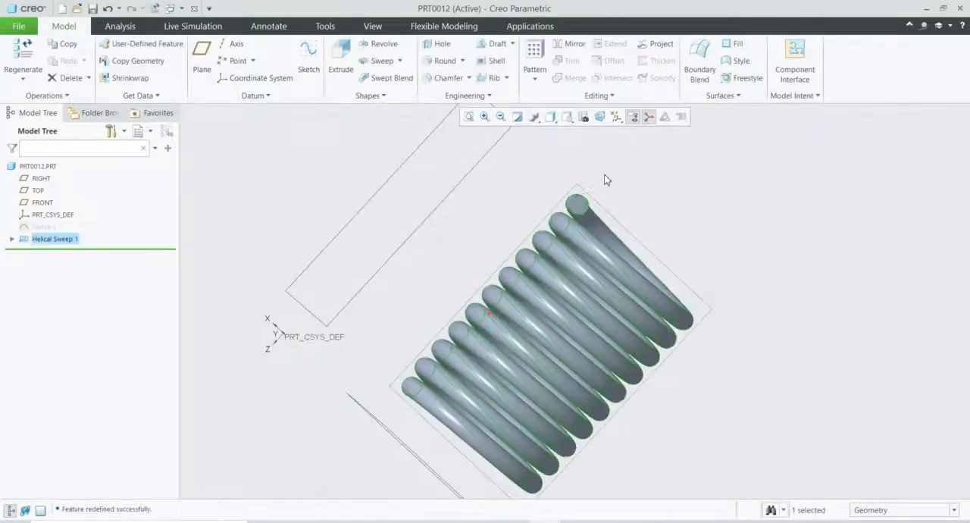
mouse_move(757, 269)
middle_mouse_down()
mouse_move(719, 241)
mouse_move(719, 213)
mouse_move(739, 278)
mouse_move(723, 228)
mouse_move(669, 228)
mouse_move(750, 195)
mouse_move(788, 245)
mouse_move(811, 236)
mouse_move(796, 219)
mouse_move(778, 230)
mouse_move(773, 219)
mouse_move(777, 226)
middle_mouse_up()
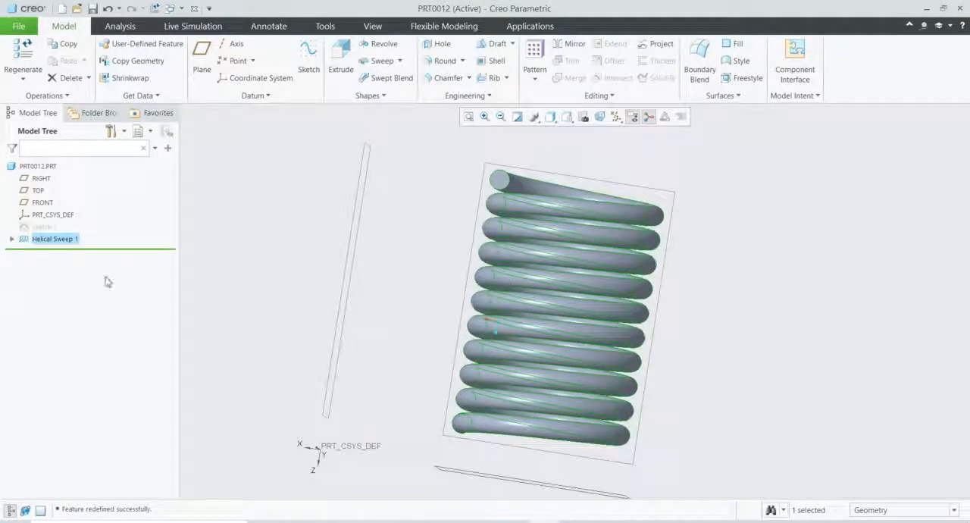
Step: Redefine Helical Sweep 1 again and open its section sketch for editing
double_click(61, 242)
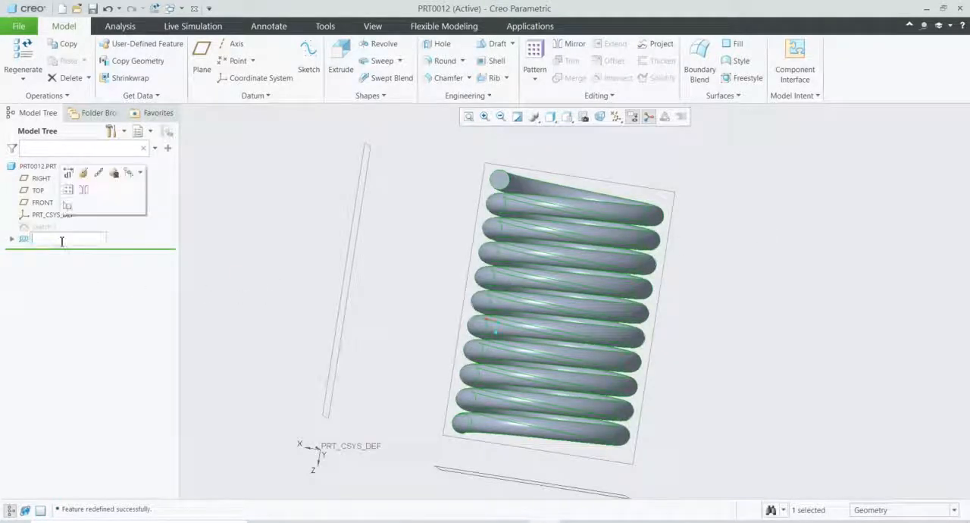
left_click(83, 174)
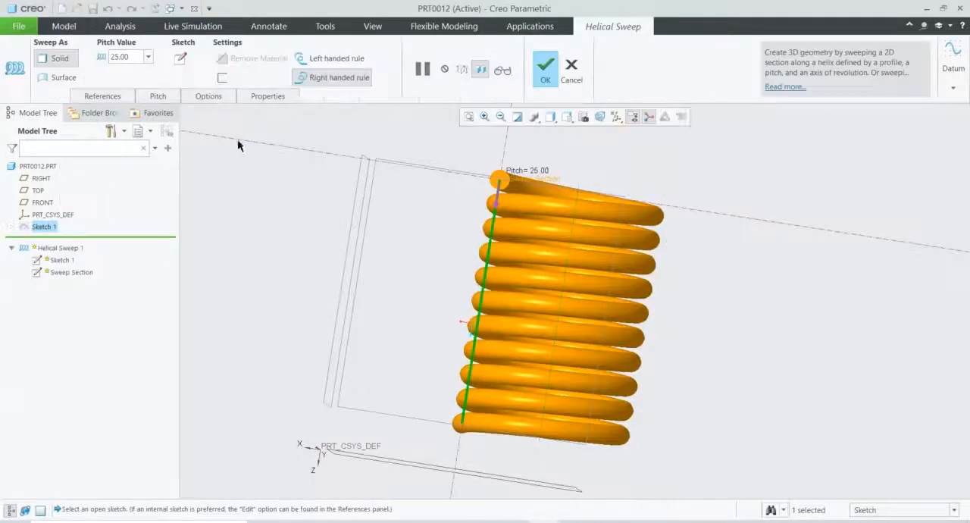
left_click(182, 62)
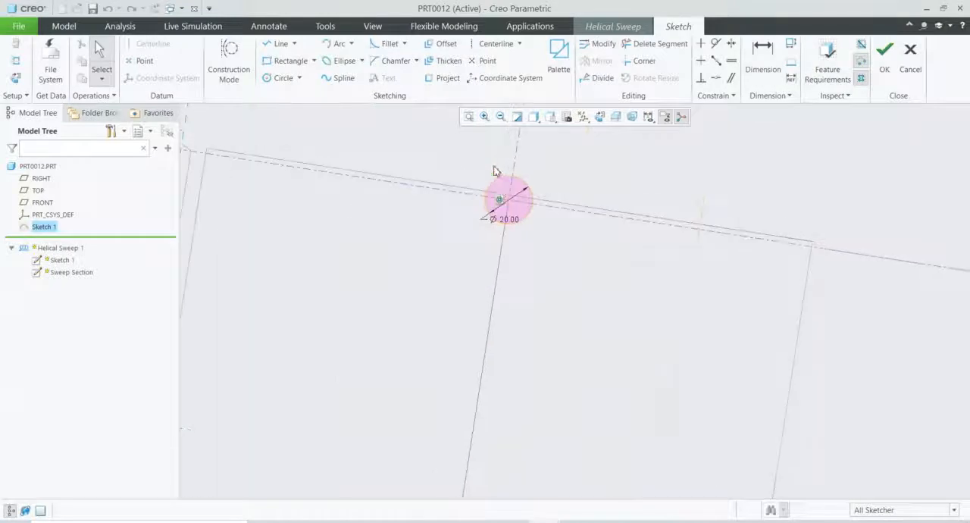
scroll(509, 181, "down", 6)
scroll(511, 218, "up", 3)
scroll(535, 157, "down", 4)
scroll(542, 158, "up", 2)
Step: Draw a second circle concentric with and inside the section circle, and set its diameter to 10
left_click(282, 78)
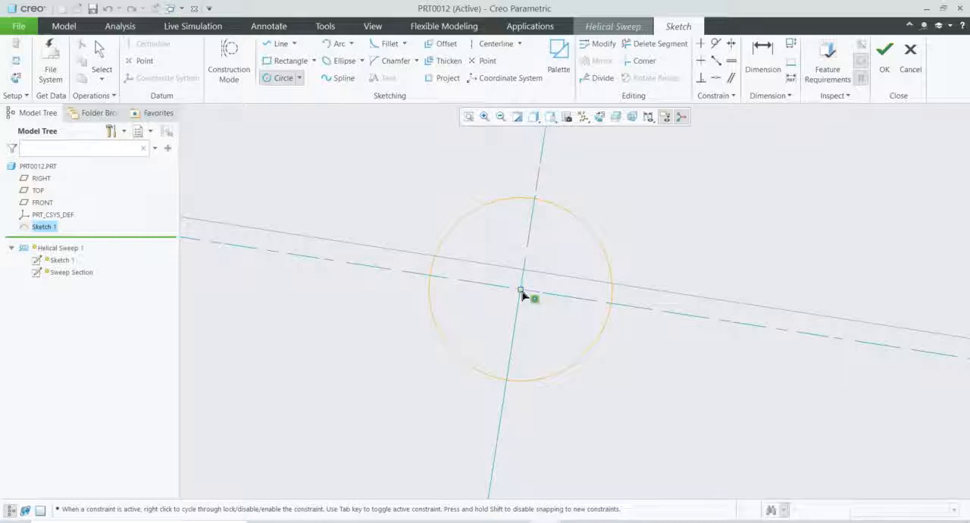
left_click(559, 255)
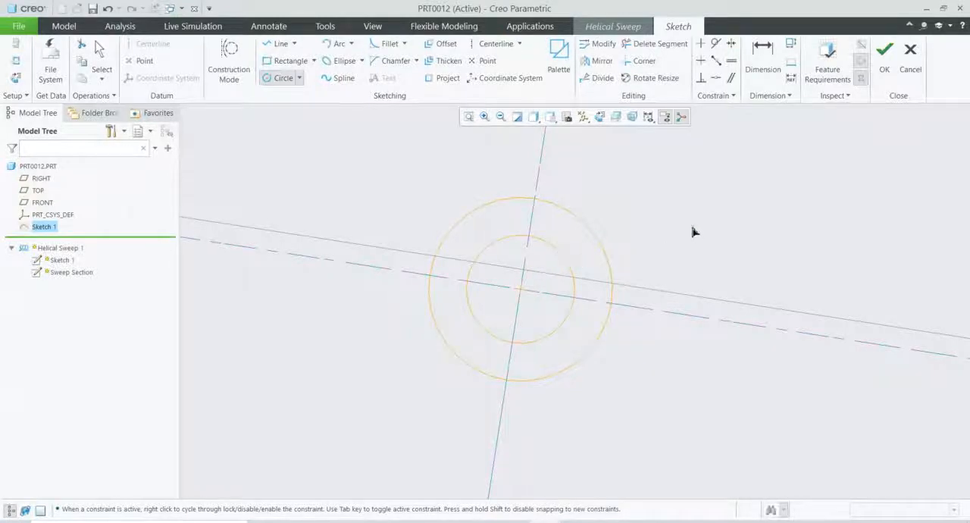
middle_click(666, 237)
double_click(447, 336)
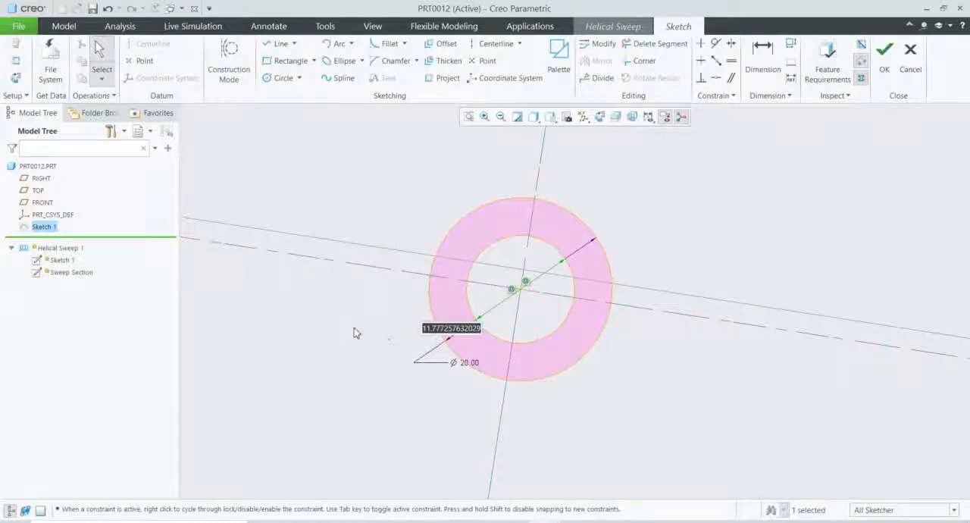
type("10")
key("Return")
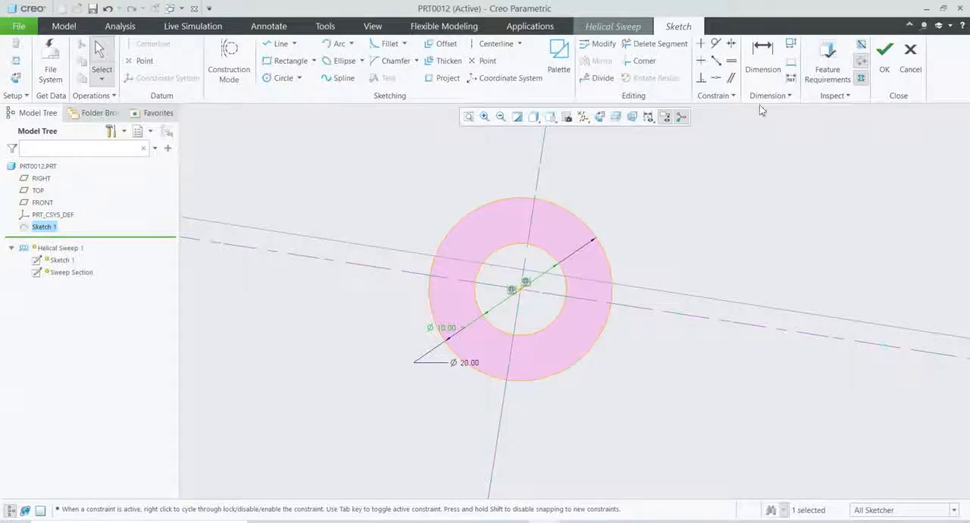
Step: Finish the ring-shaped section sketch and complete the helical sweep redefinition
left_click(885, 59)
scroll(512, 206, "up", 7)
middle_click_drag(569, 192, 604, 195)
left_click(547, 68)
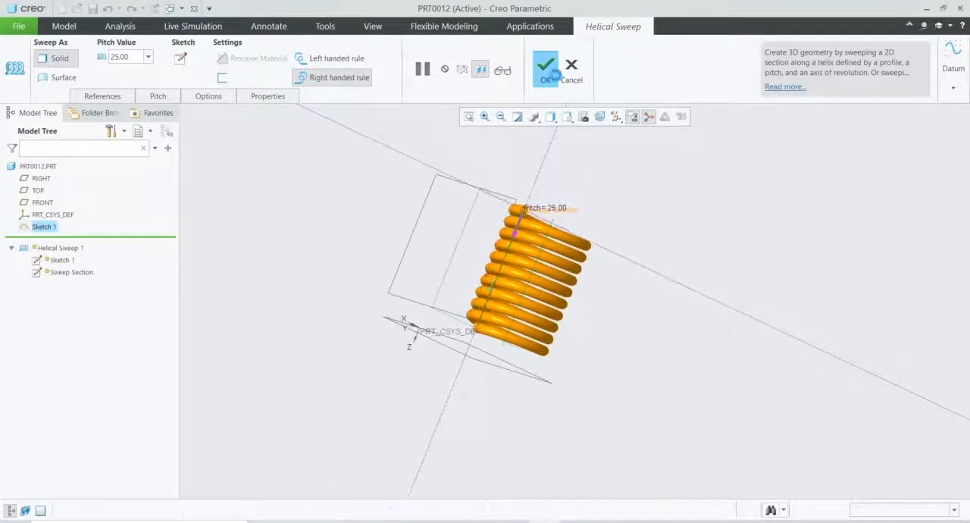
Step: Examine the finished hollow spring and its open coil end from several angles
scroll(523, 219, "up", 3)
scroll(531, 215, "down", 7)
scroll(650, 214, "up", 2)
mouse_move(715, 250)
middle_mouse_down()
mouse_move(678, 232)
mouse_move(677, 241)
mouse_move(695, 241)
mouse_move(792, 301)
middle_mouse_up()
scroll(788, 301, "up", 1)
scroll(581, 358, "down", 5)
scroll(597, 388, "down", 2)
left_click(622, 400)
scroll(619, 398, "up", 7)
scroll(667, 382, "down", 4)
scroll(697, 344, "up", 3)
middle_click_drag(710, 341, 729, 303)
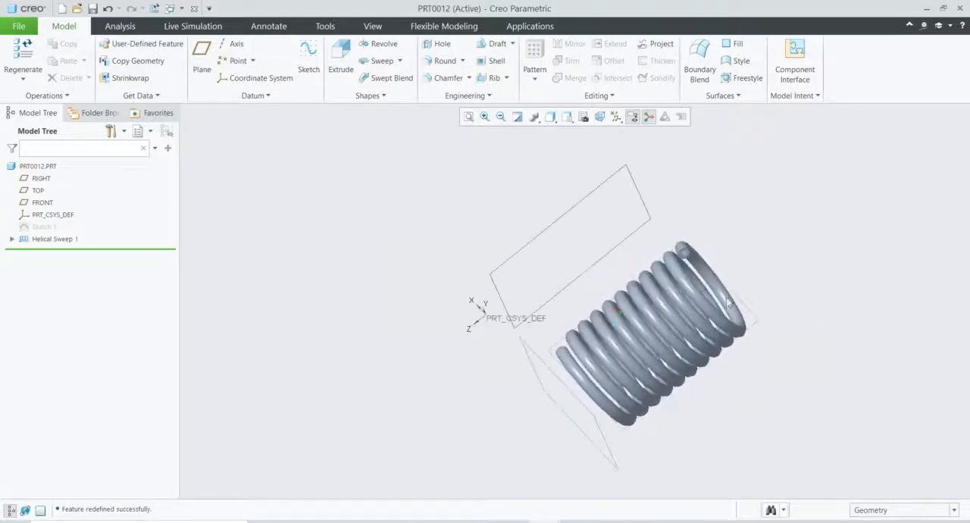
scroll(781, 328, "down", 2)
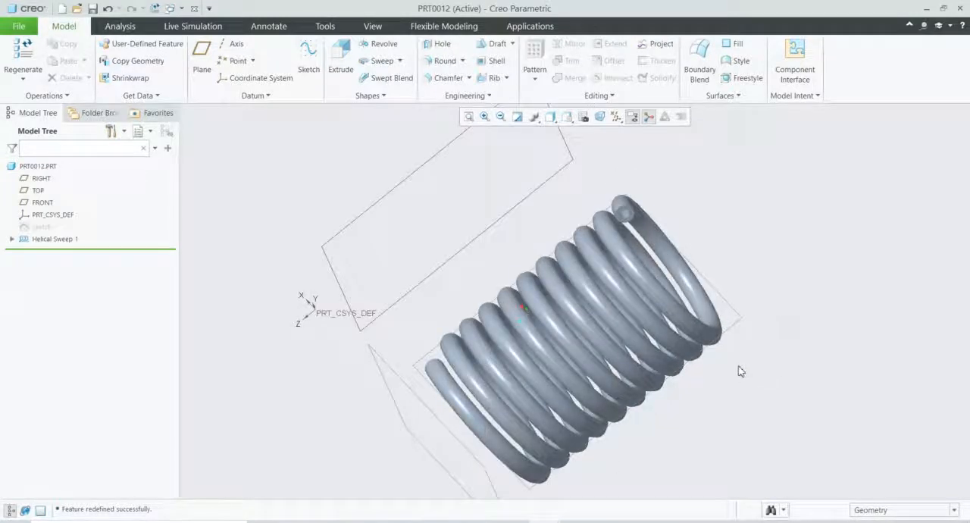